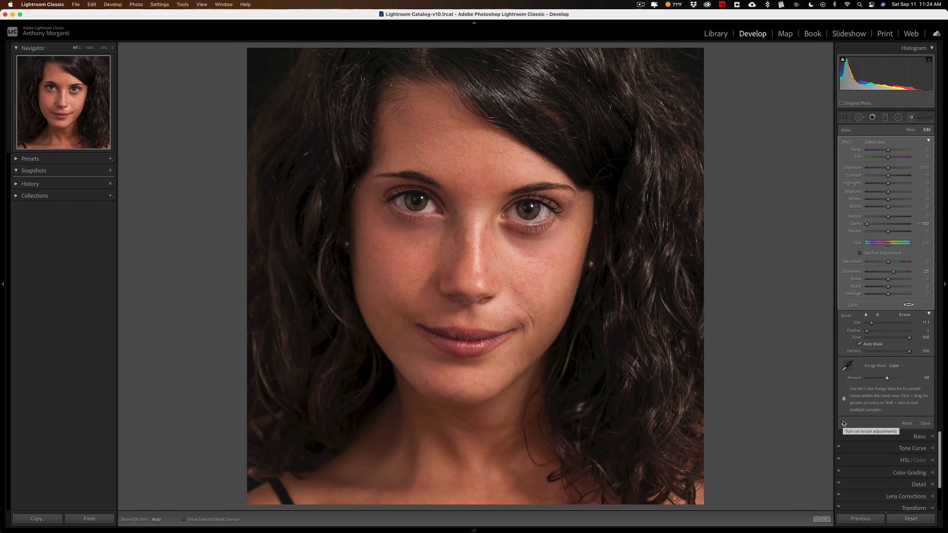
- Switch off the earlier brush adjustment so only the standard develop panels show
click(843, 424)
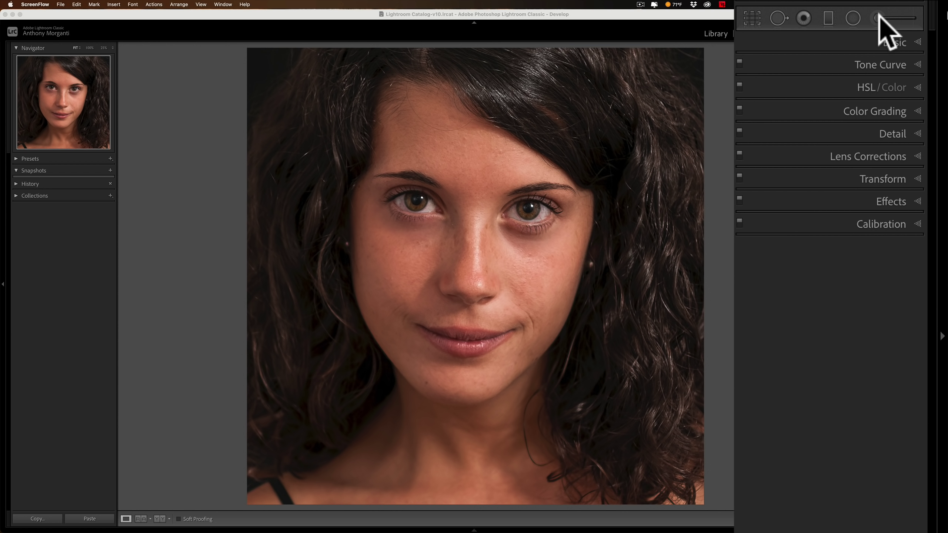
- Start a new Adjustment Brush using the Soften Skin preset (Clarity -100, Sharpness 25)
click(878, 16)
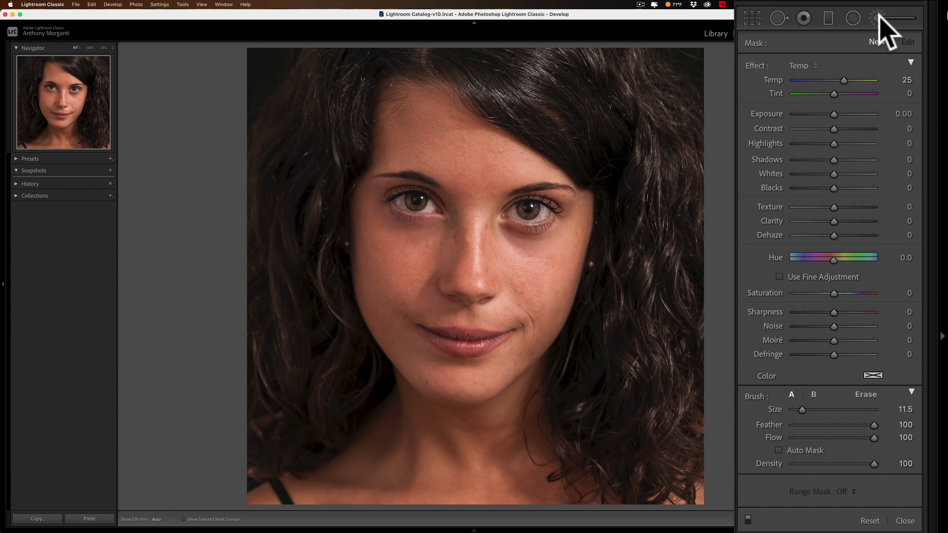
click(808, 66)
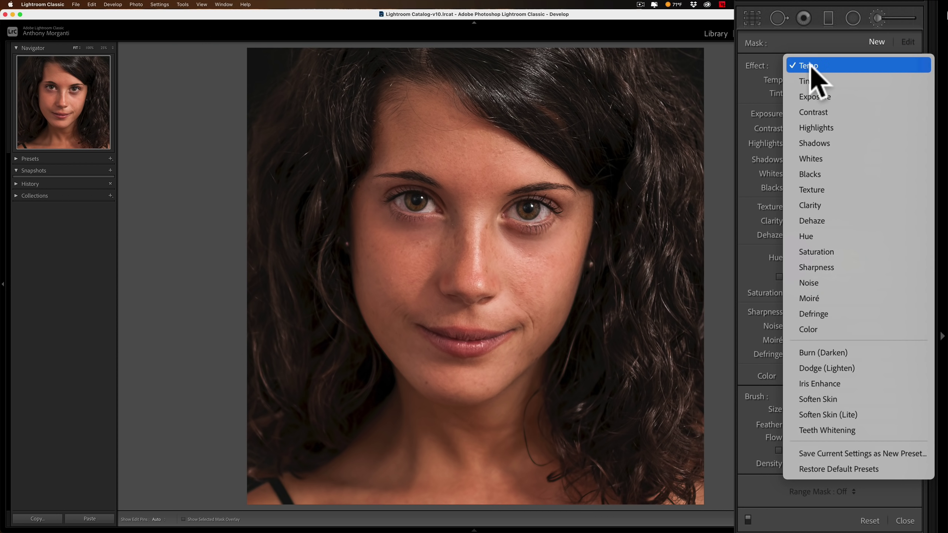
click(866, 399)
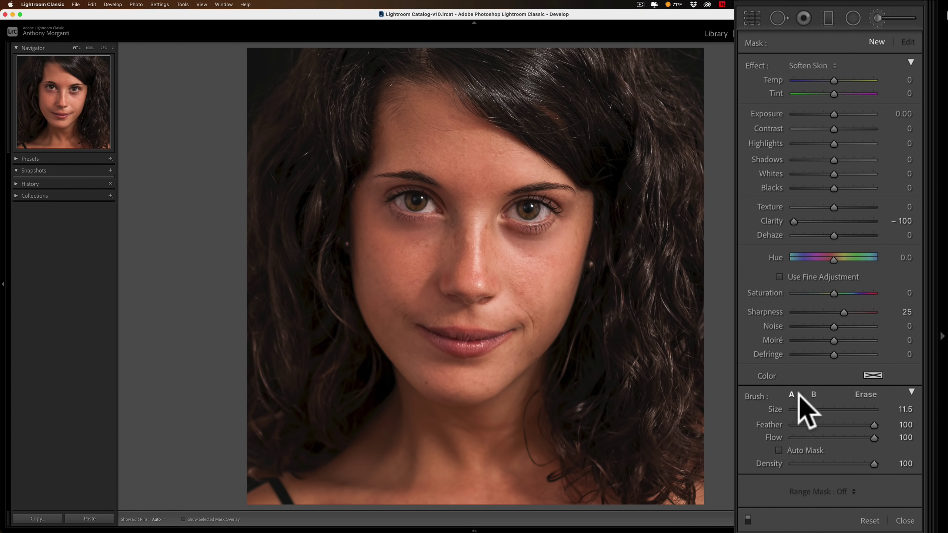
- Turn on Auto Mask and drop the brush Feather to 0
click(779, 450)
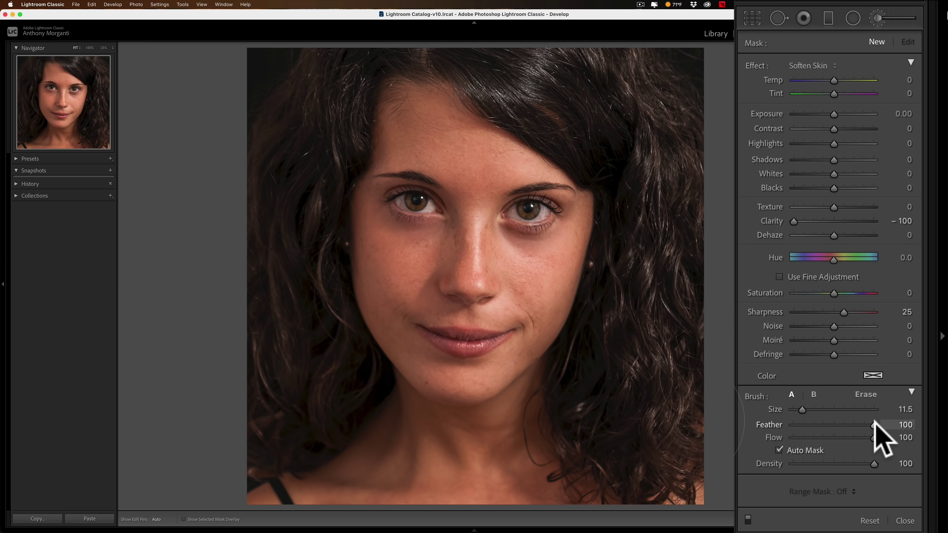
drag(874, 425, 766, 421)
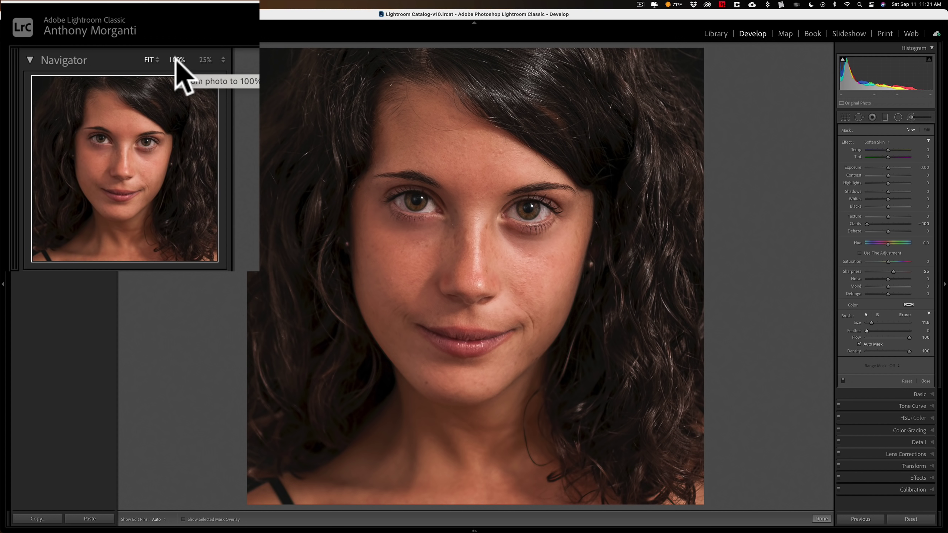
- At 33% zoom, enlarge the brush to 45 and paint one Soften Skin dab over the face
click(204, 60)
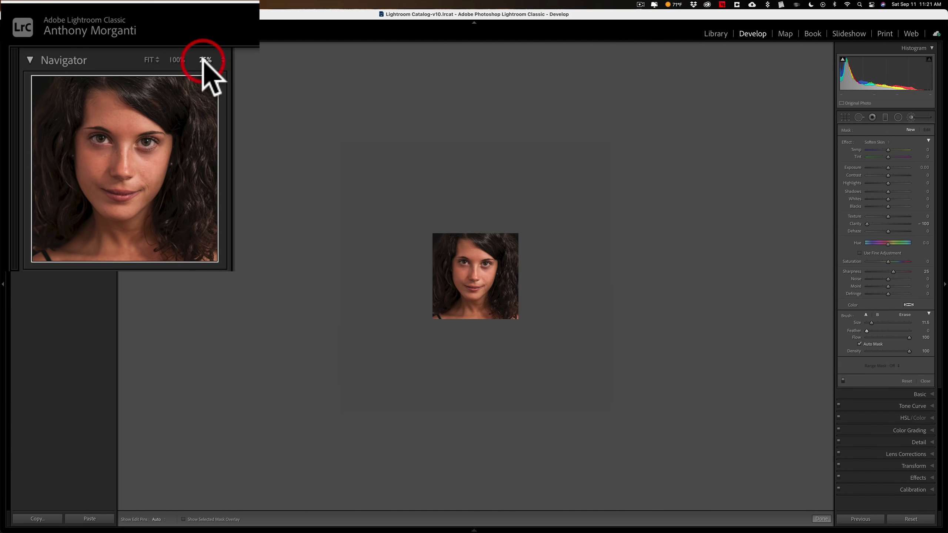
click(223, 60)
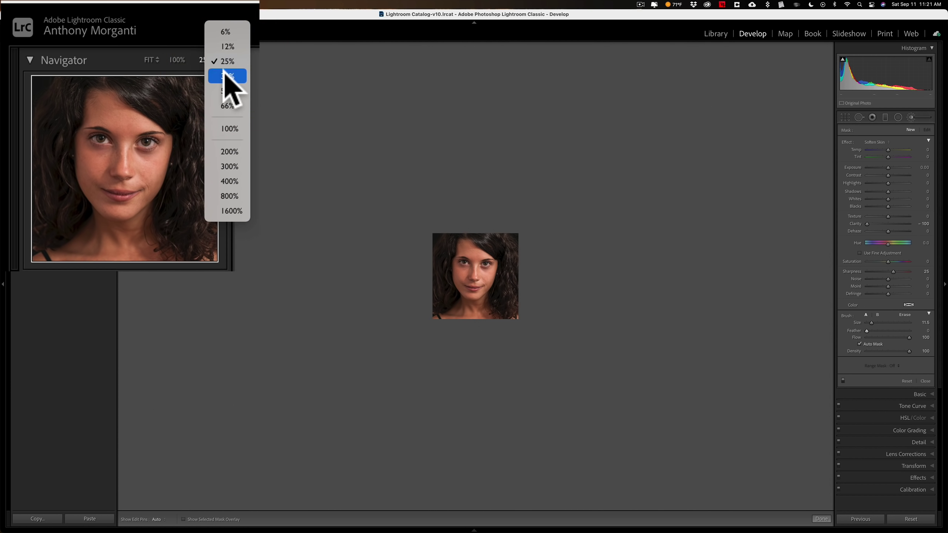
click(223, 76)
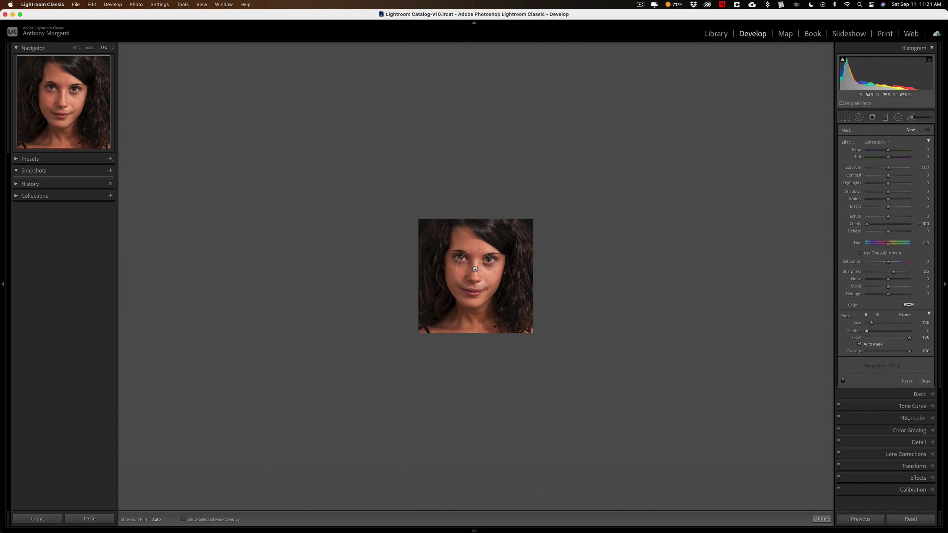
key(bracketright)
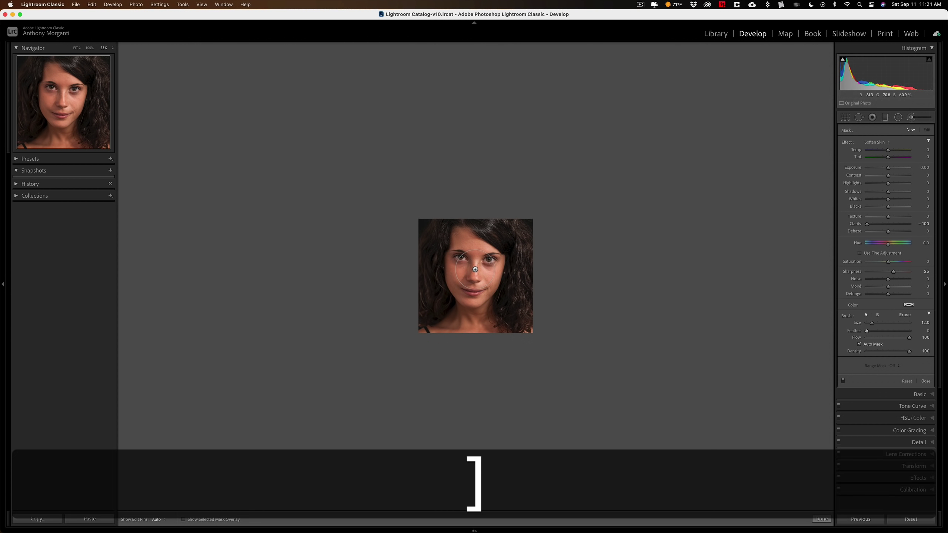
key(bracketright)
key(bracketright)
key(bracketright)
key(bracketright)
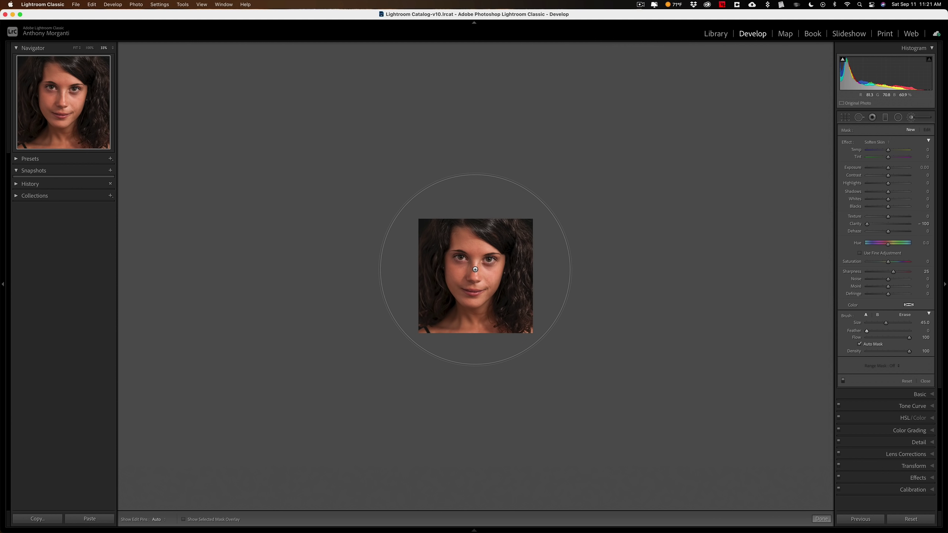
click(475, 270)
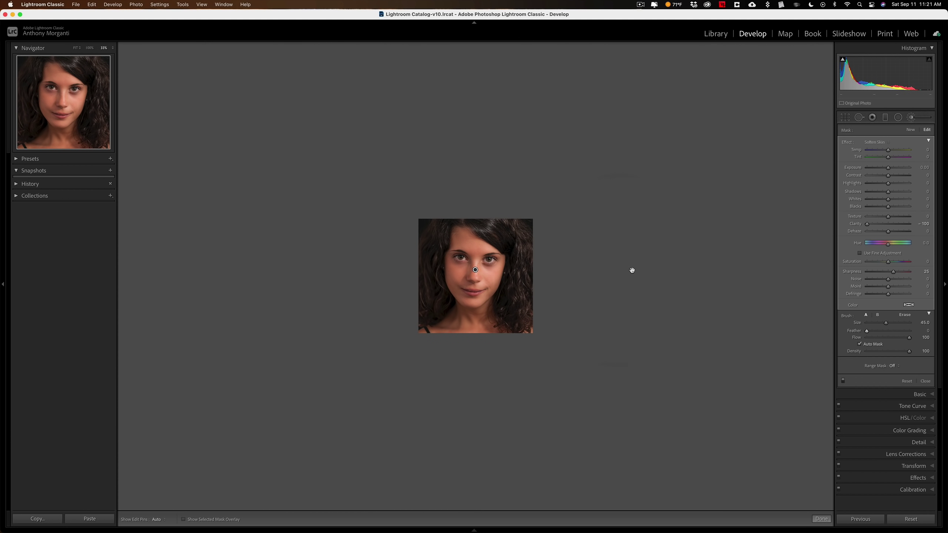
- Fit the photo, reduce brush size to 11.1, and compare softening before/after, leaving it on
click(75, 48)
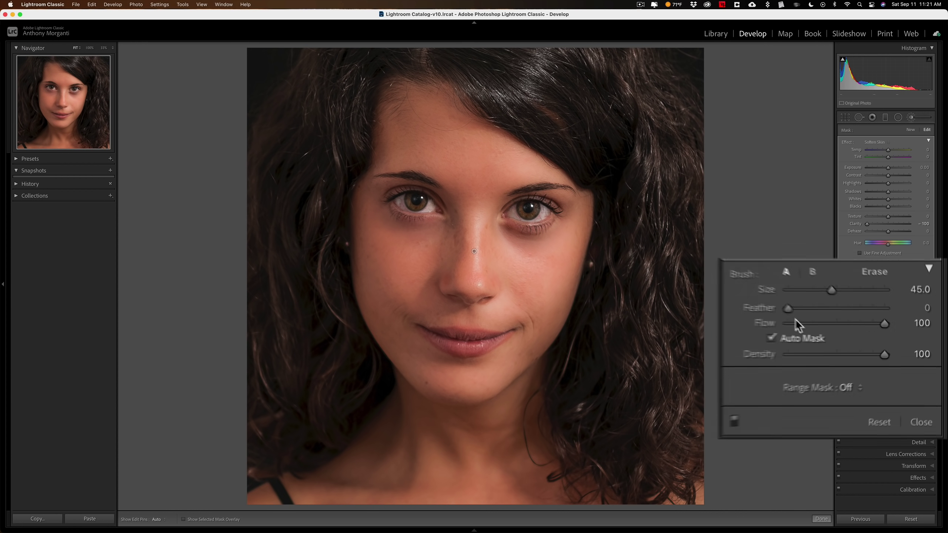
drag(827, 286, 792, 286)
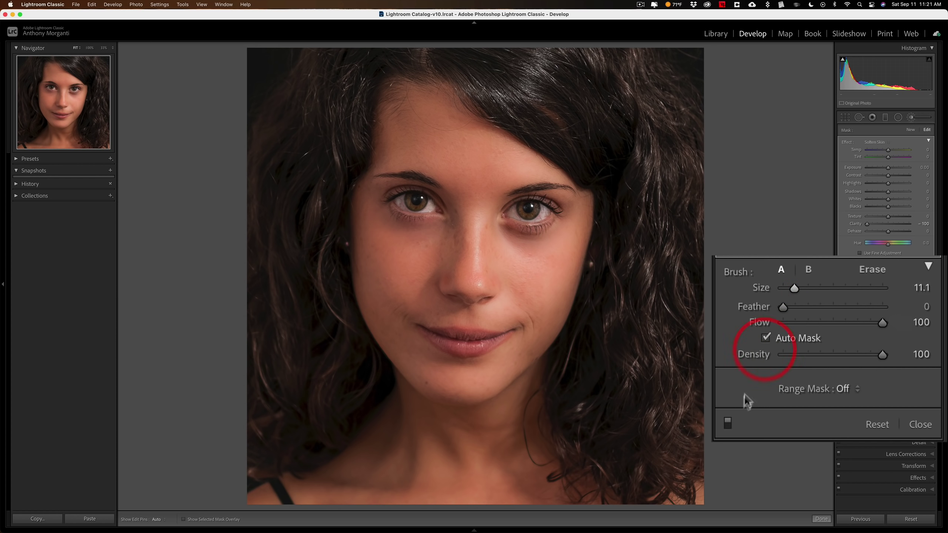
click(727, 424)
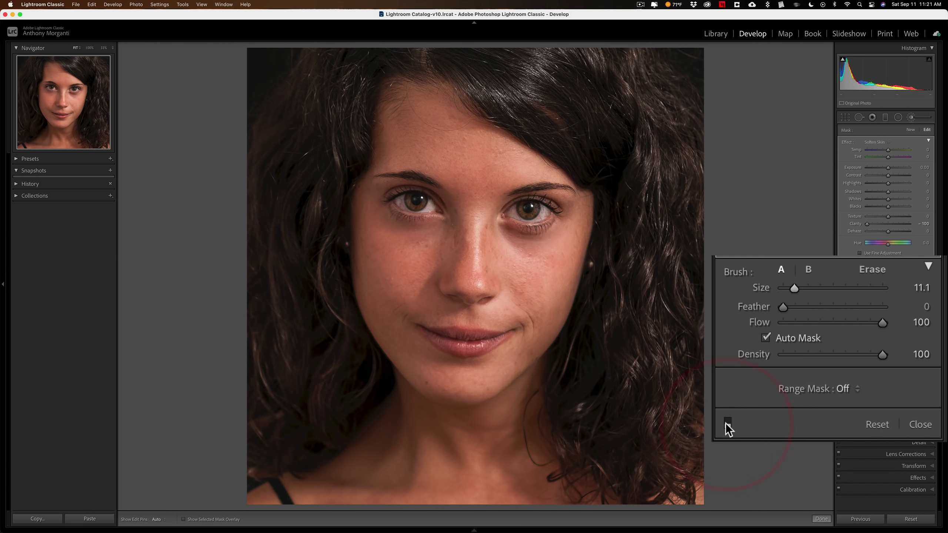
click(727, 423)
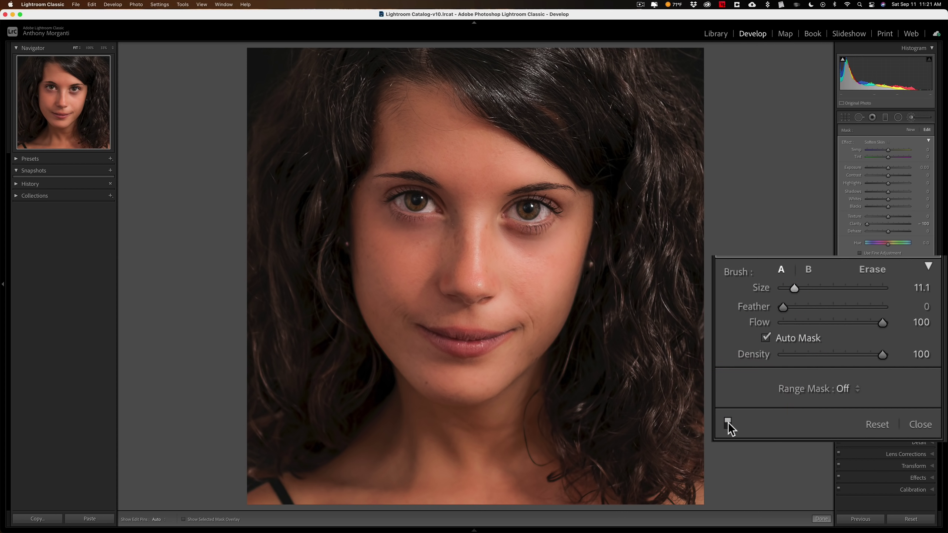
click(729, 425)
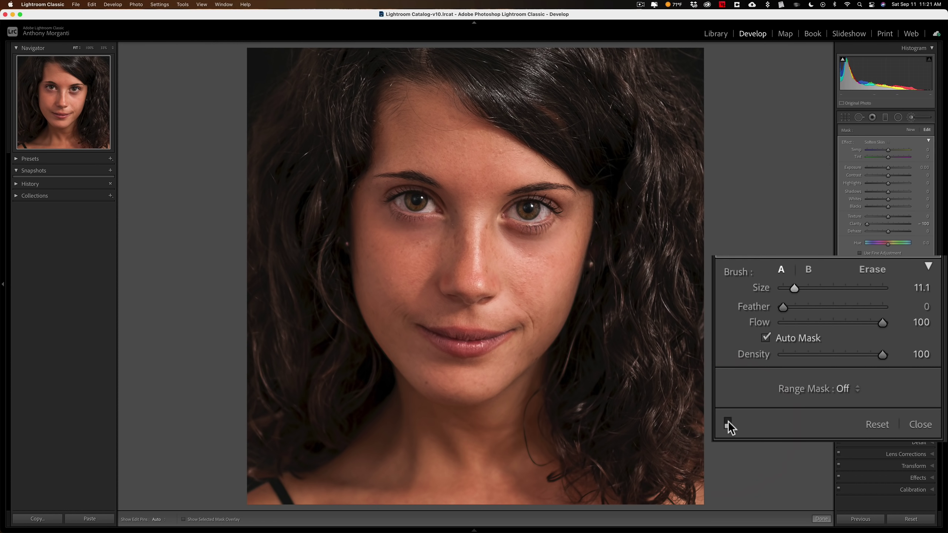
click(728, 419)
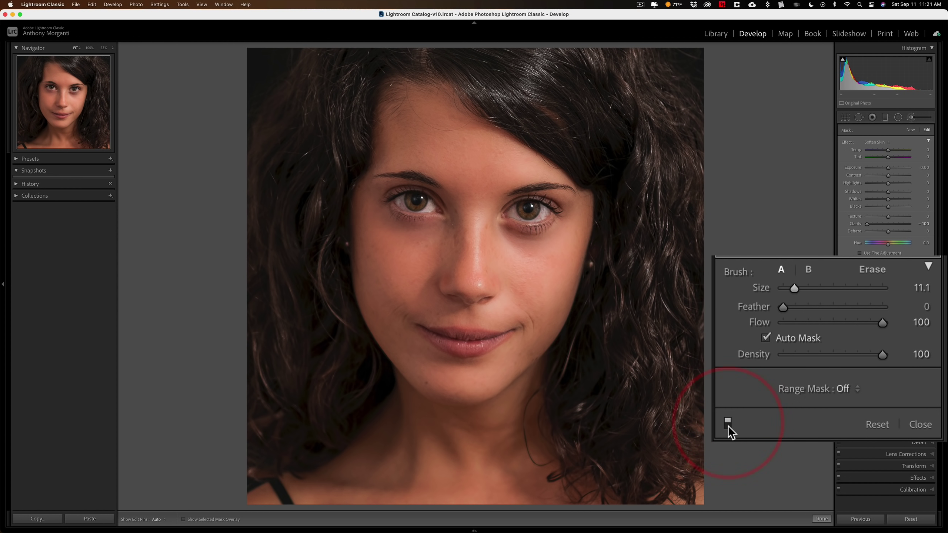
click(728, 426)
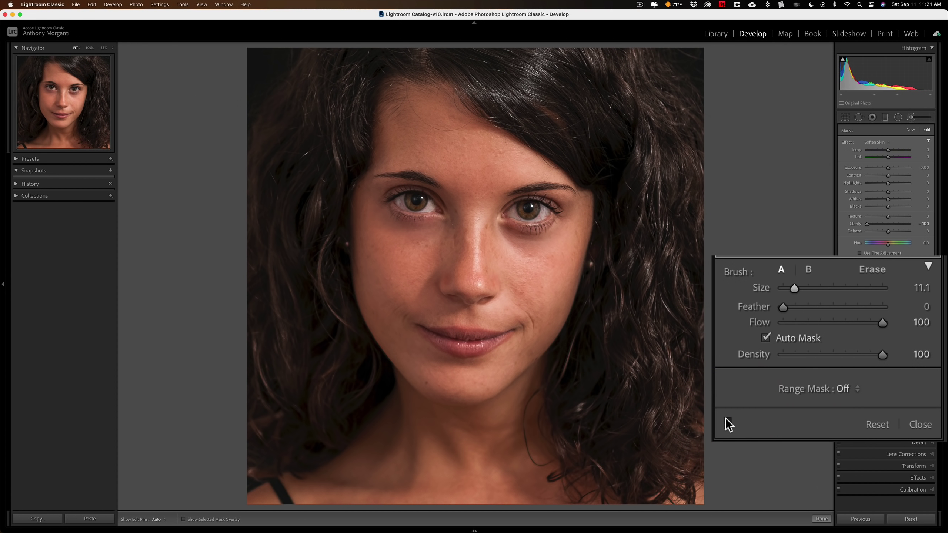
click(728, 423)
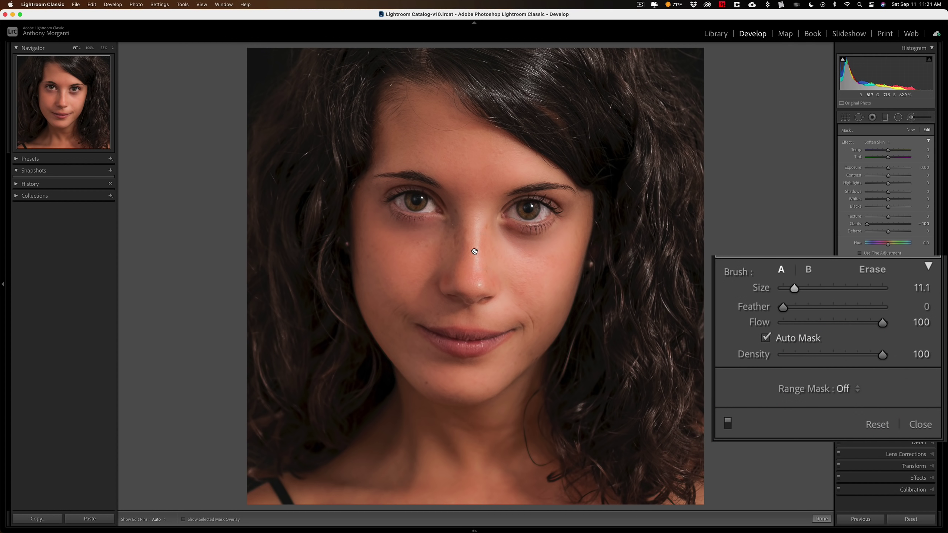
mouse_move(474, 251)
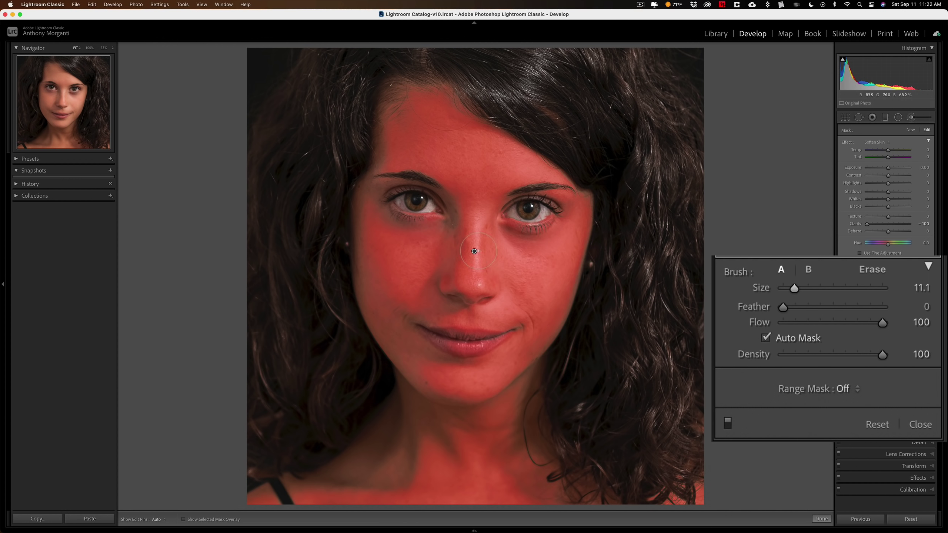
click(867, 269)
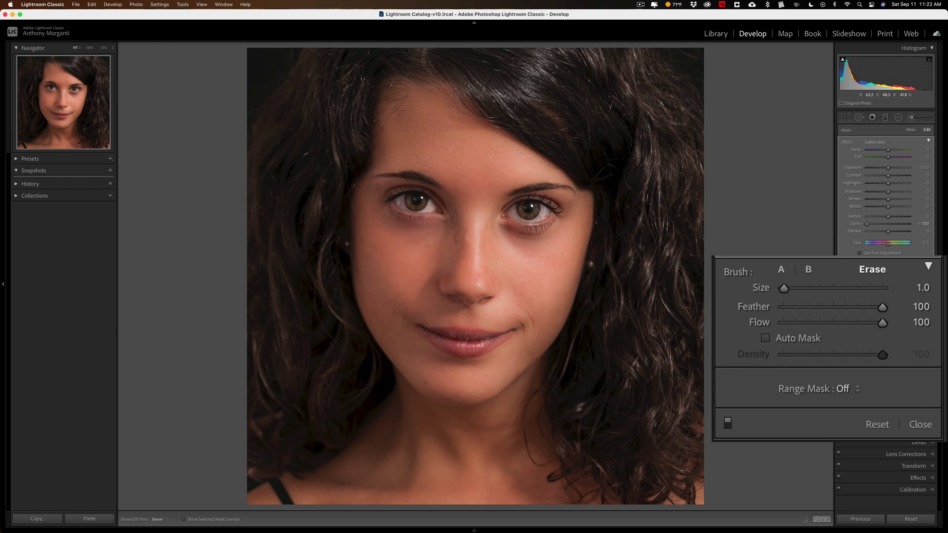
key(h)
click(781, 272)
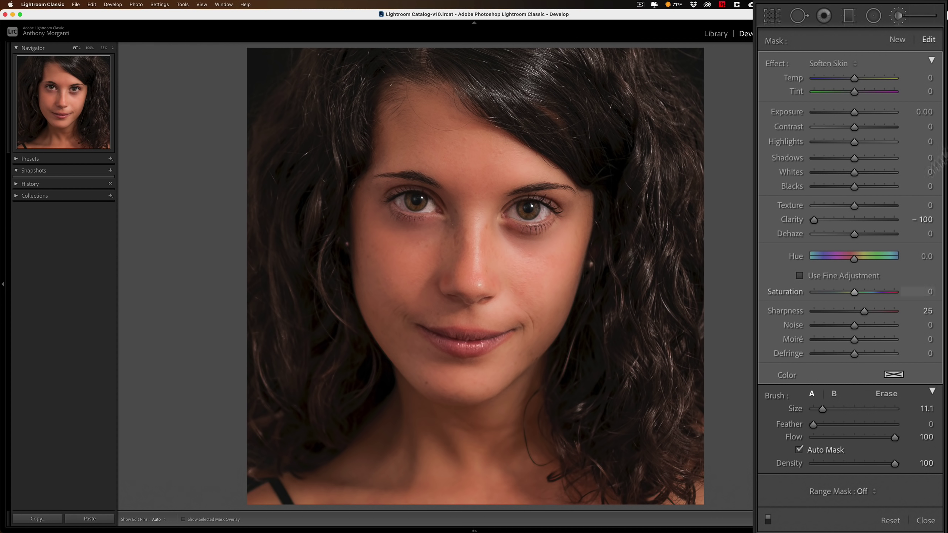
click(932, 60)
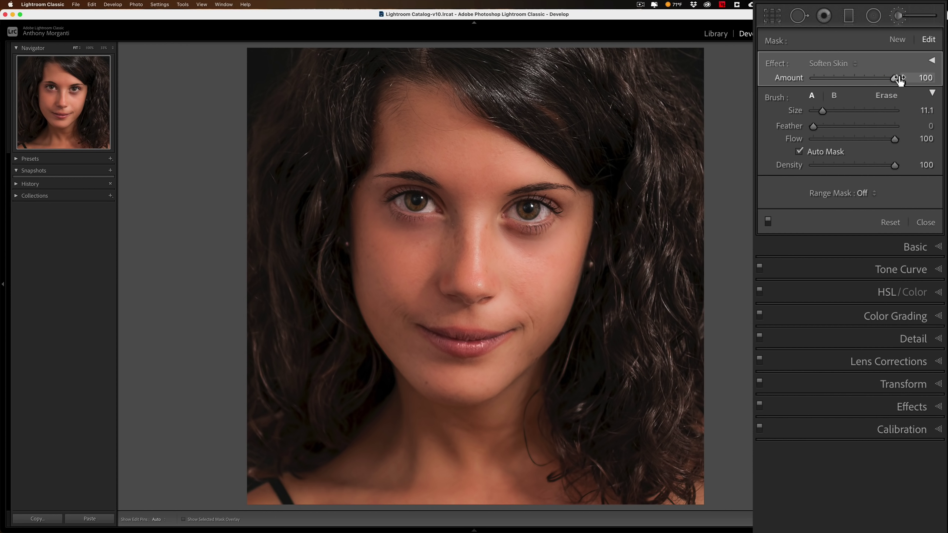
drag(895, 77, 847, 77)
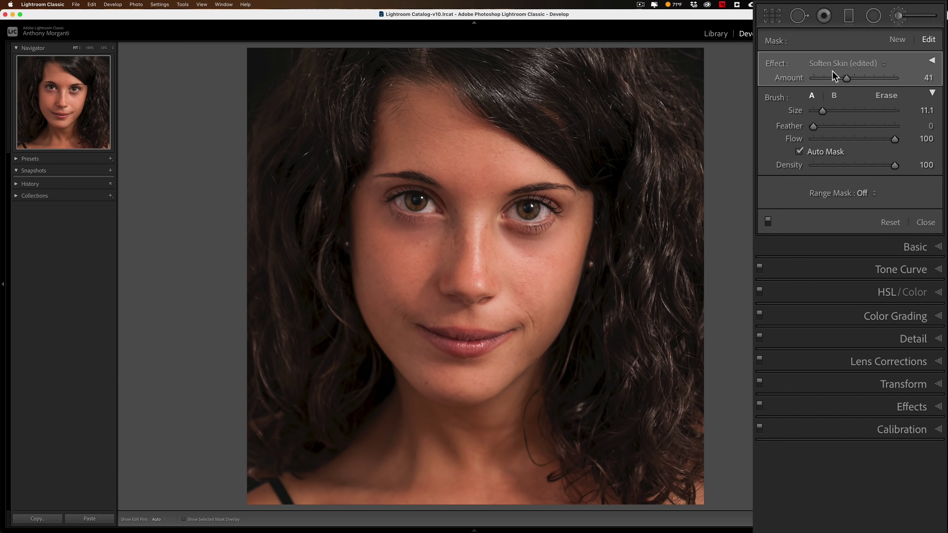
drag(846, 77, 915, 80)
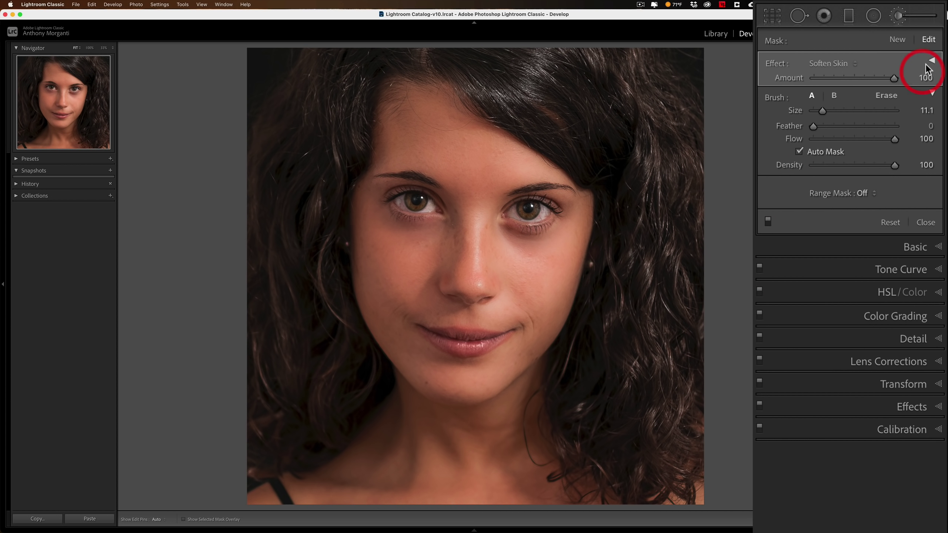
click(931, 60)
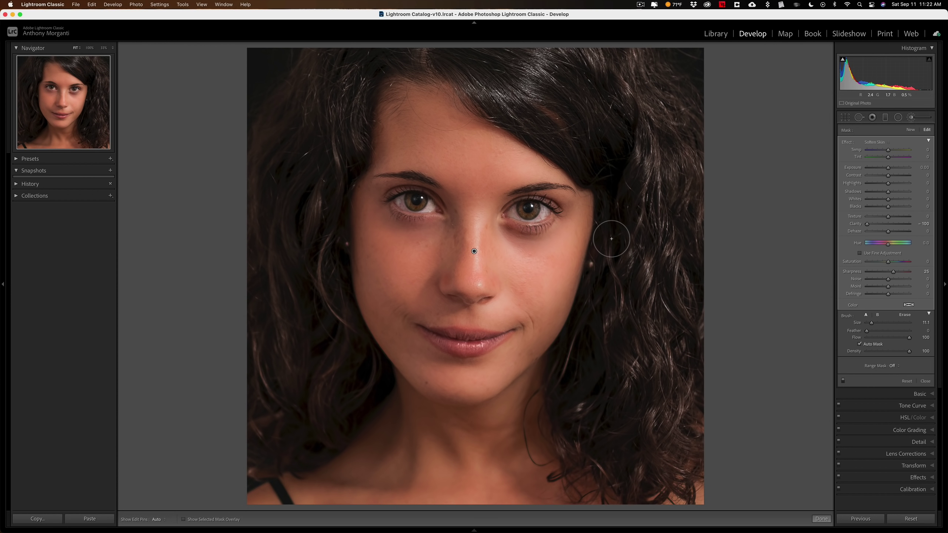
key(alt)
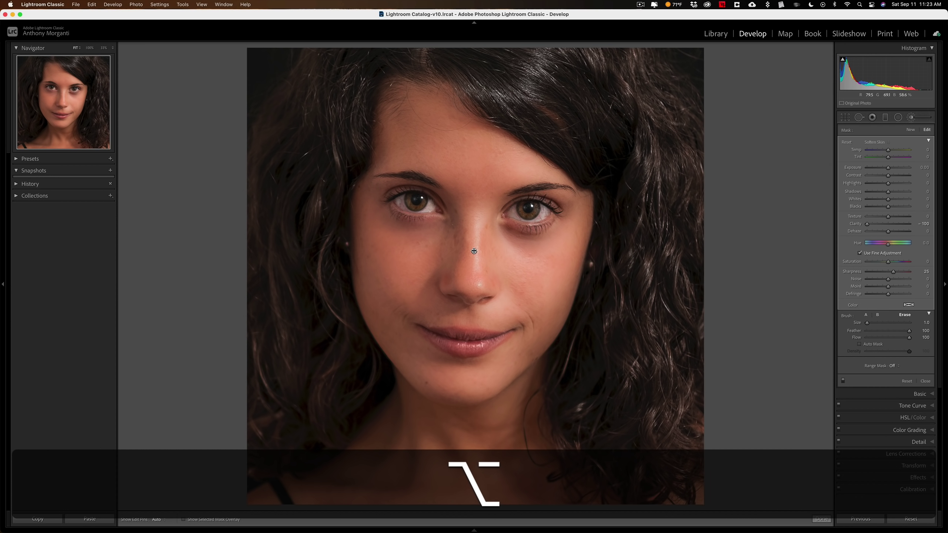
mouse_move(474, 252)
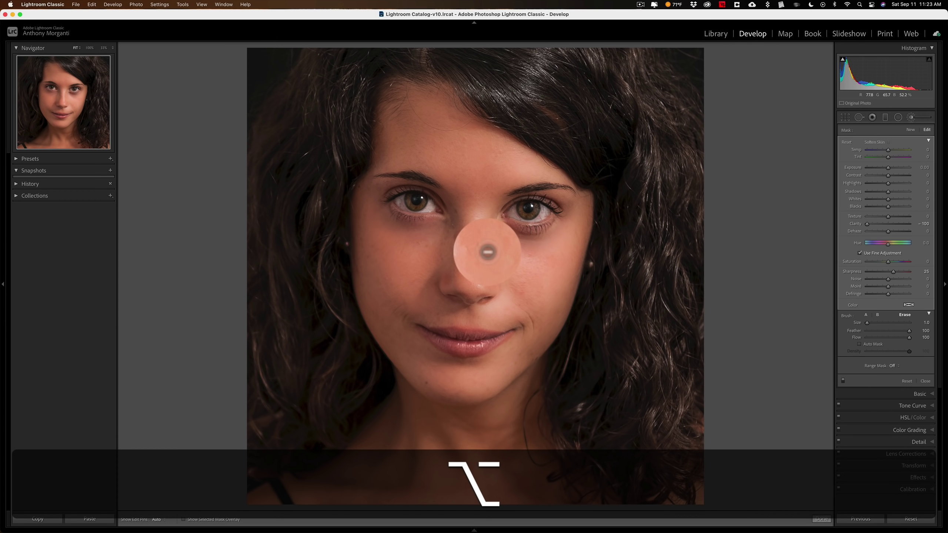
drag(474, 251, 361, 249)
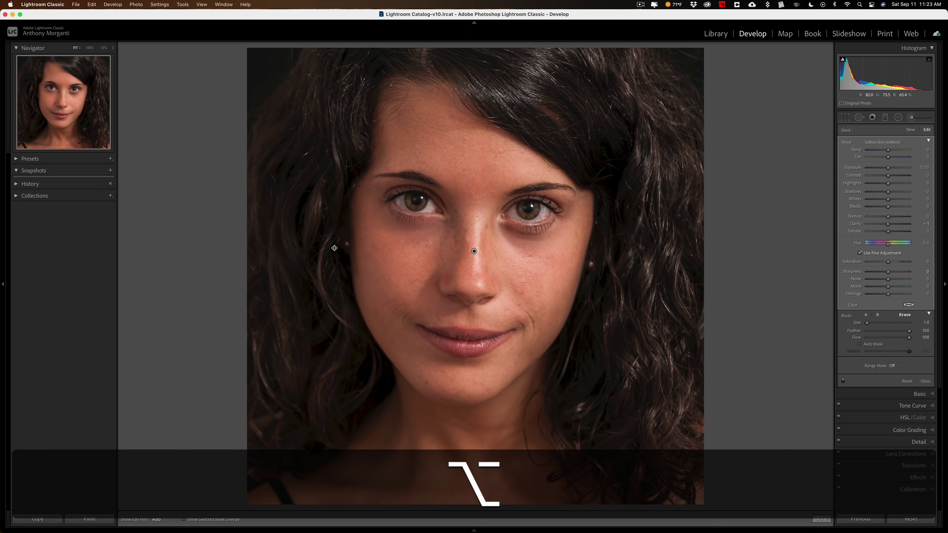
drag(463, 253, 533, 254)
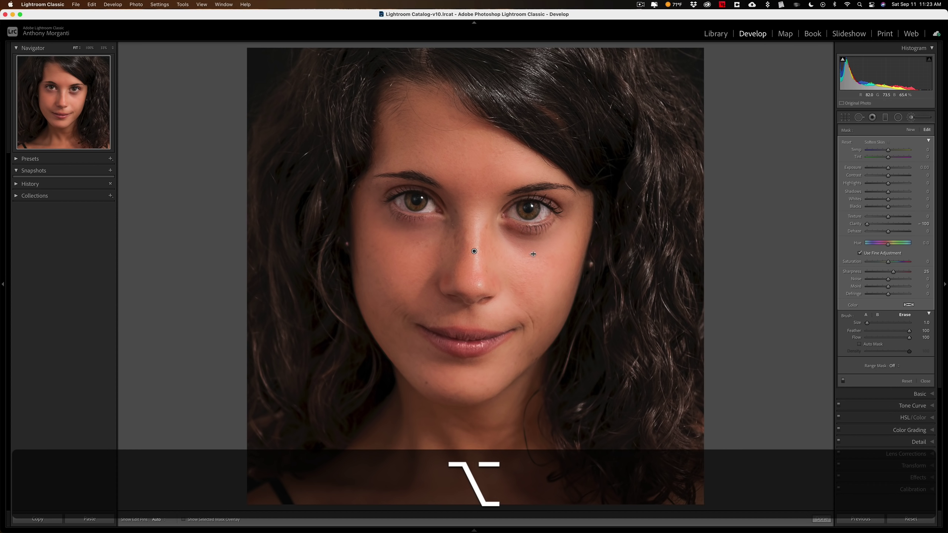
drag(725, 252, 725, 251)
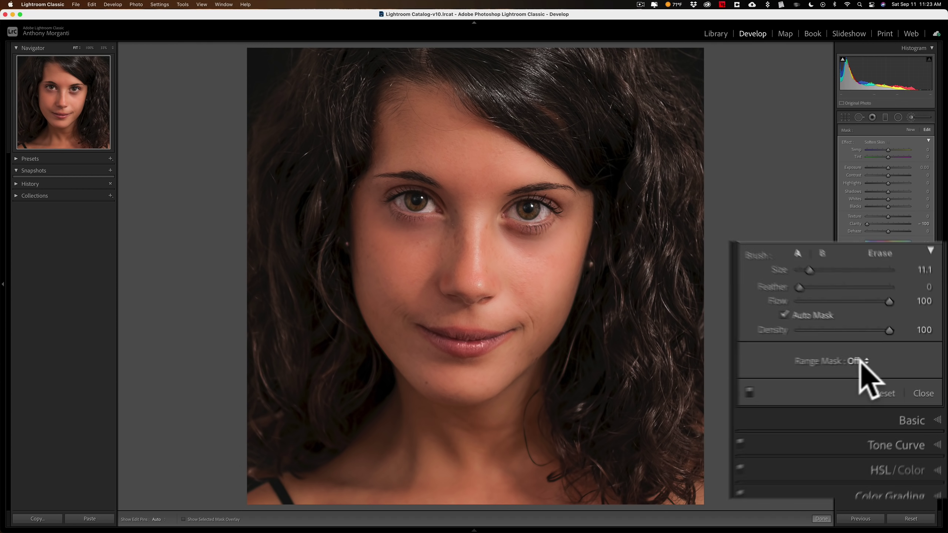
- Add a Color range mask sampled from the cheek skin, with Amount 48
click(894, 366)
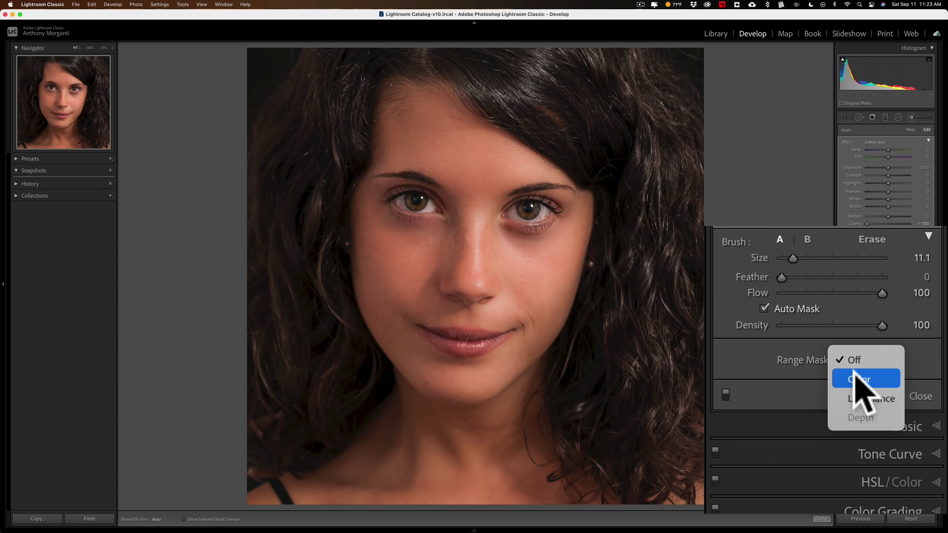
click(857, 379)
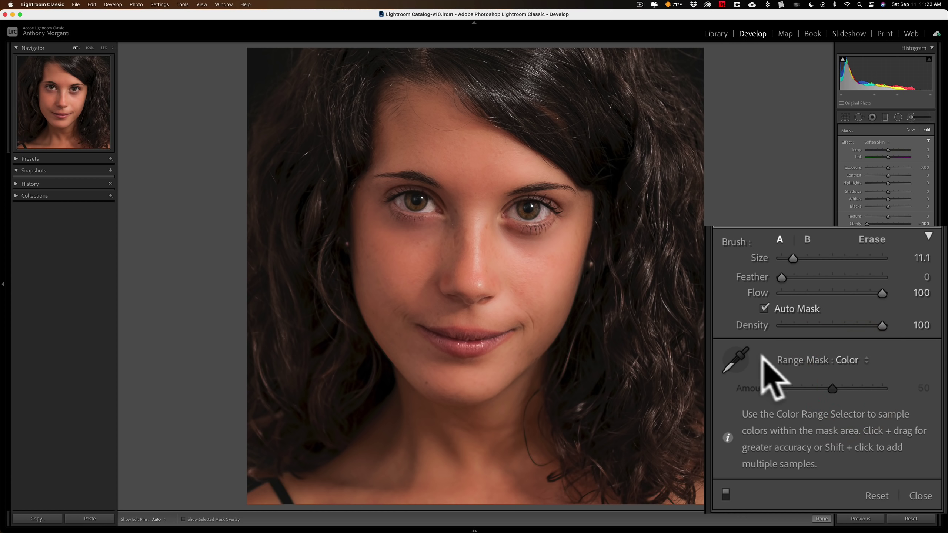
click(736, 359)
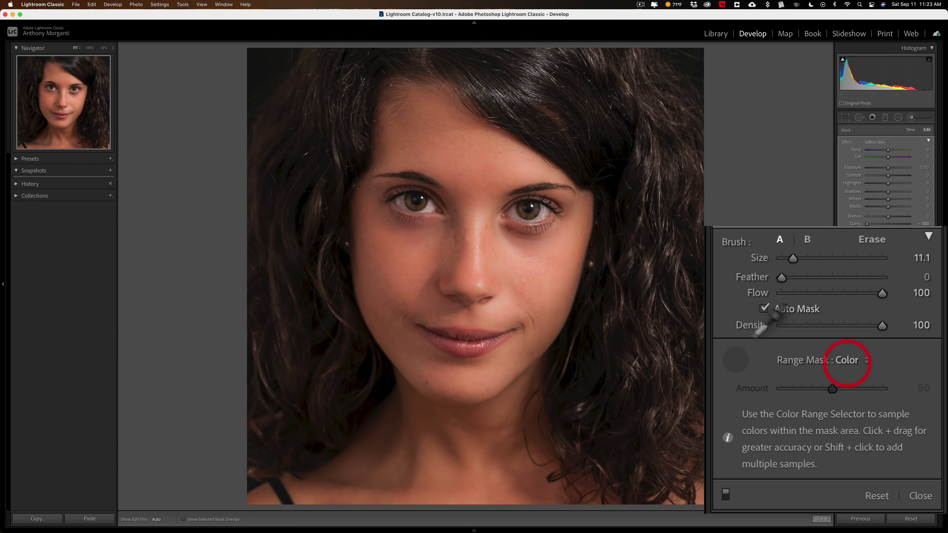
click(496, 262)
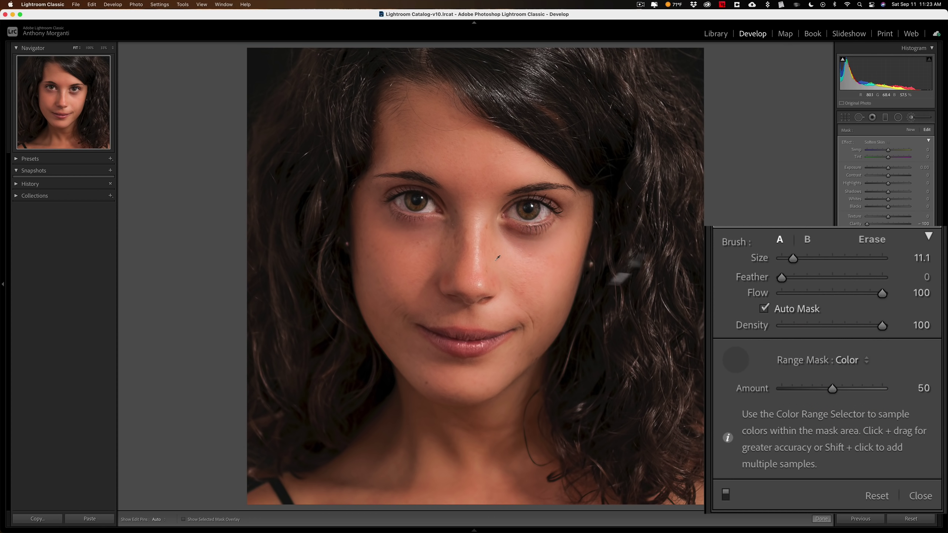
click(735, 360)
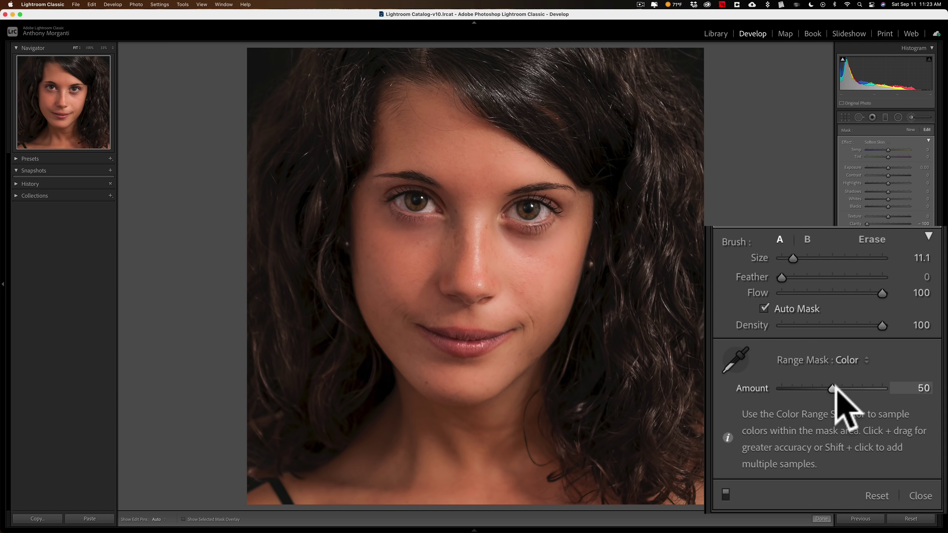
mouse_move(834, 388)
mouse_down()
mouse_move(916, 389)
mouse_move(779, 389)
mouse_move(830, 389)
mouse_up()
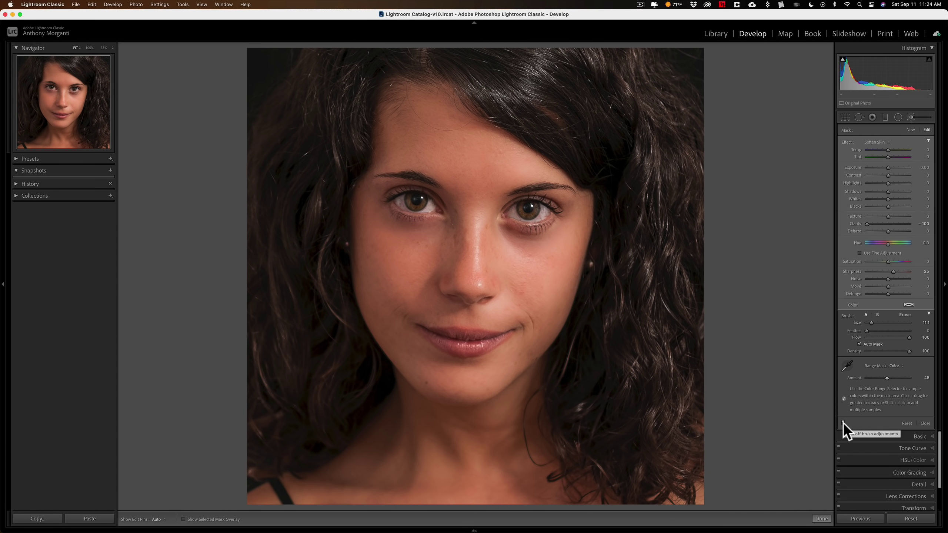
click(842, 422)
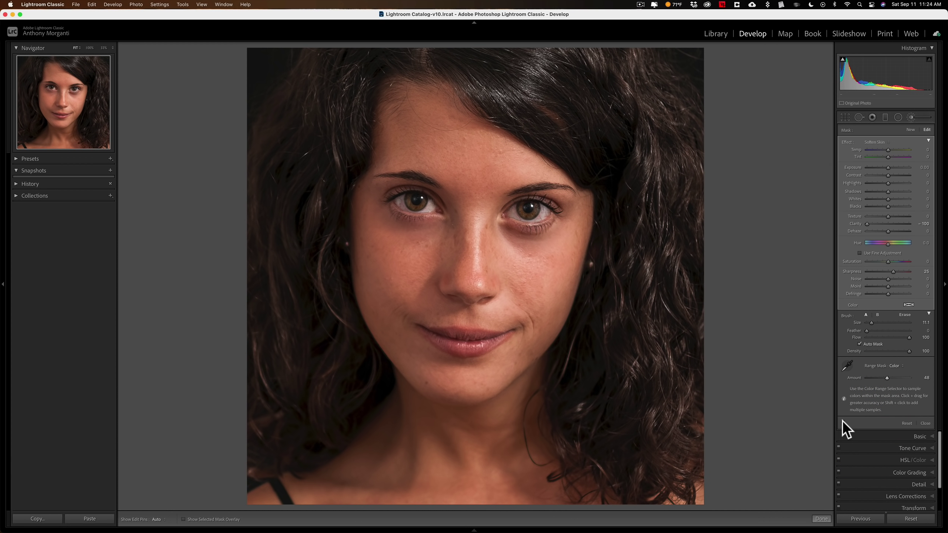
click(843, 420)
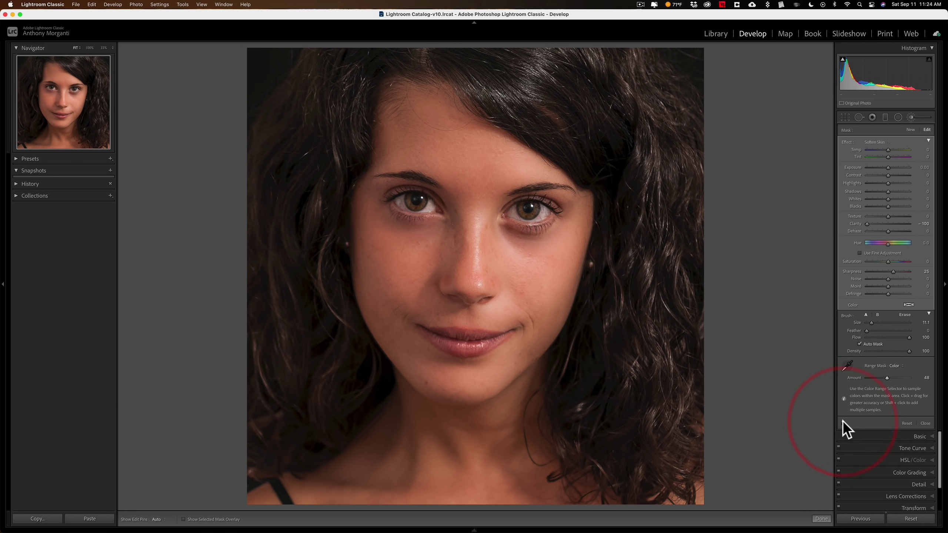